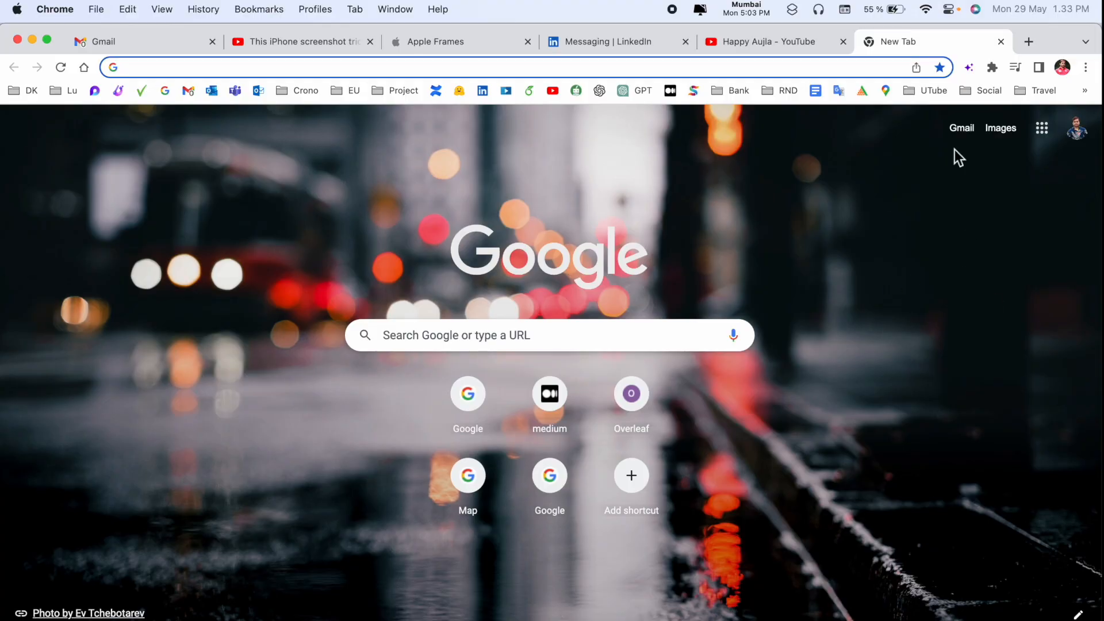
Bring up Chrome's main options menu from the three-dot button
click(1087, 67)
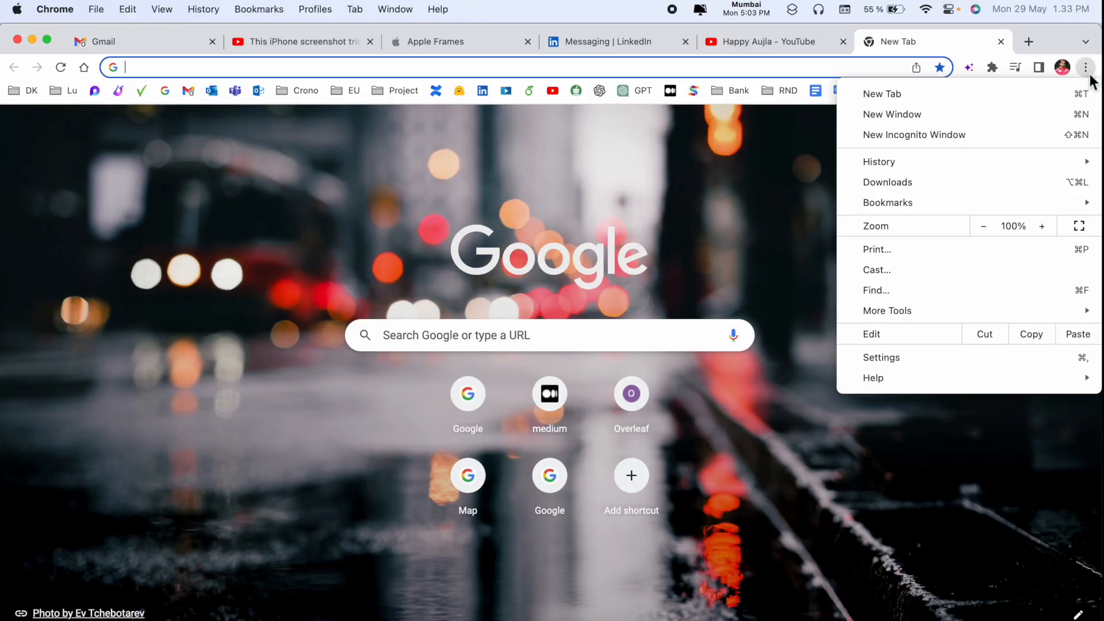
mouse_move(888, 311)
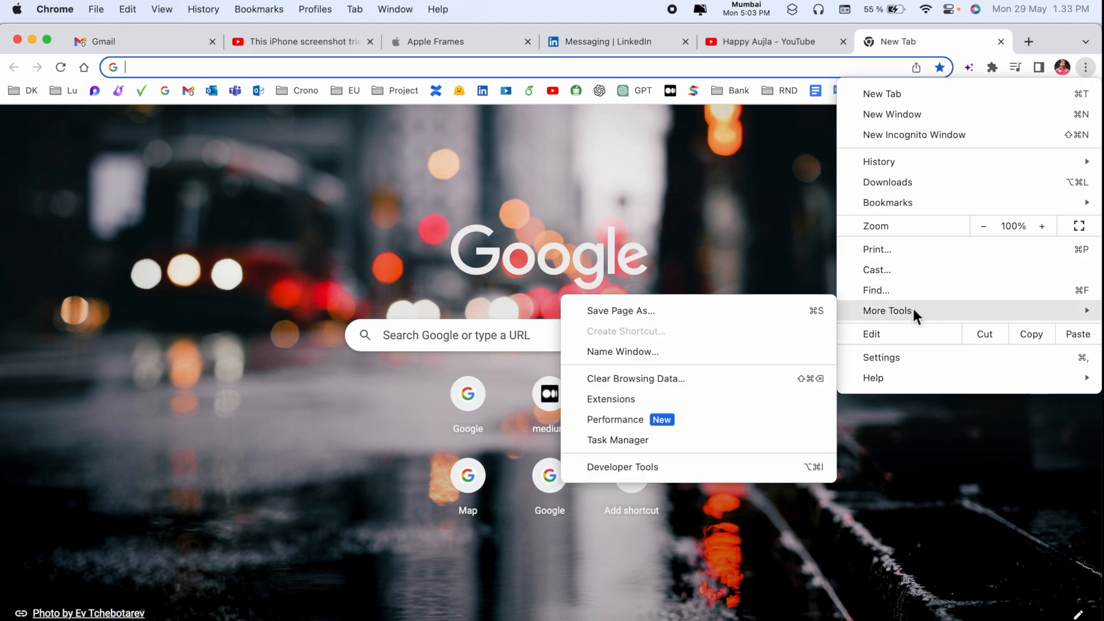
Go to Extensions and search the Chrome Web Store for AdGuard AdBlocker
click(611, 400)
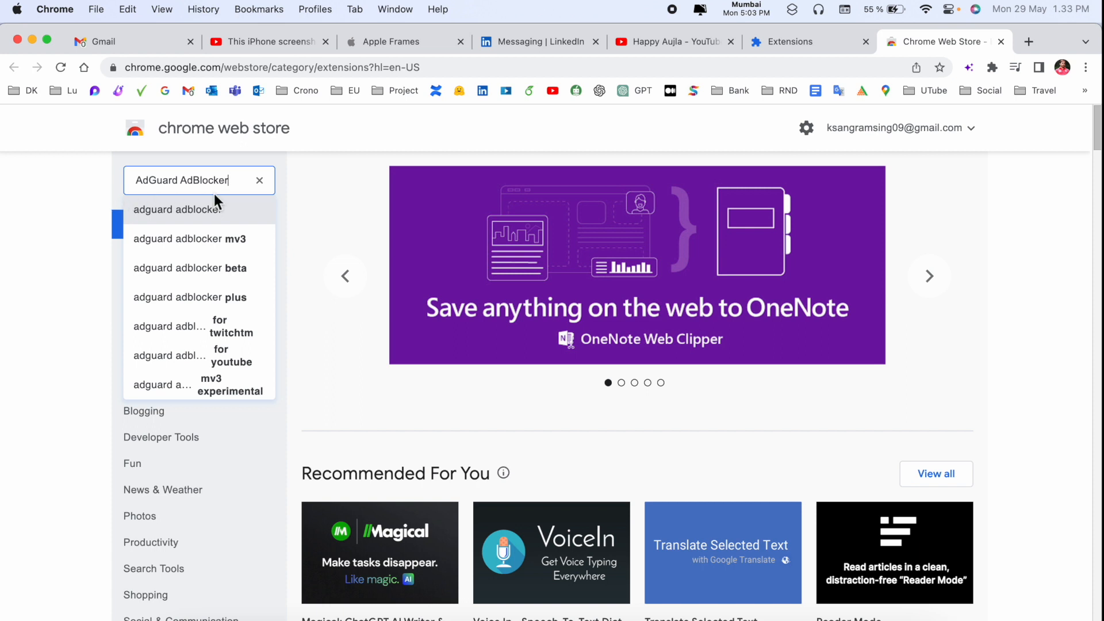
click(207, 215)
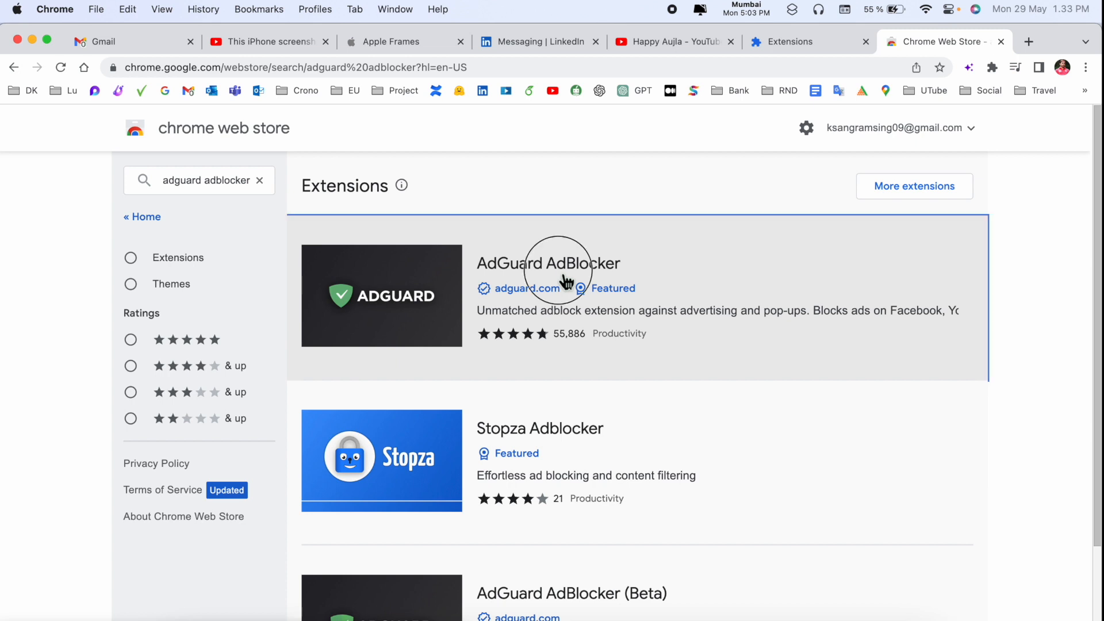
Add the AdGuard AdBlocker extension to Chrome and confirm the installation
click(565, 281)
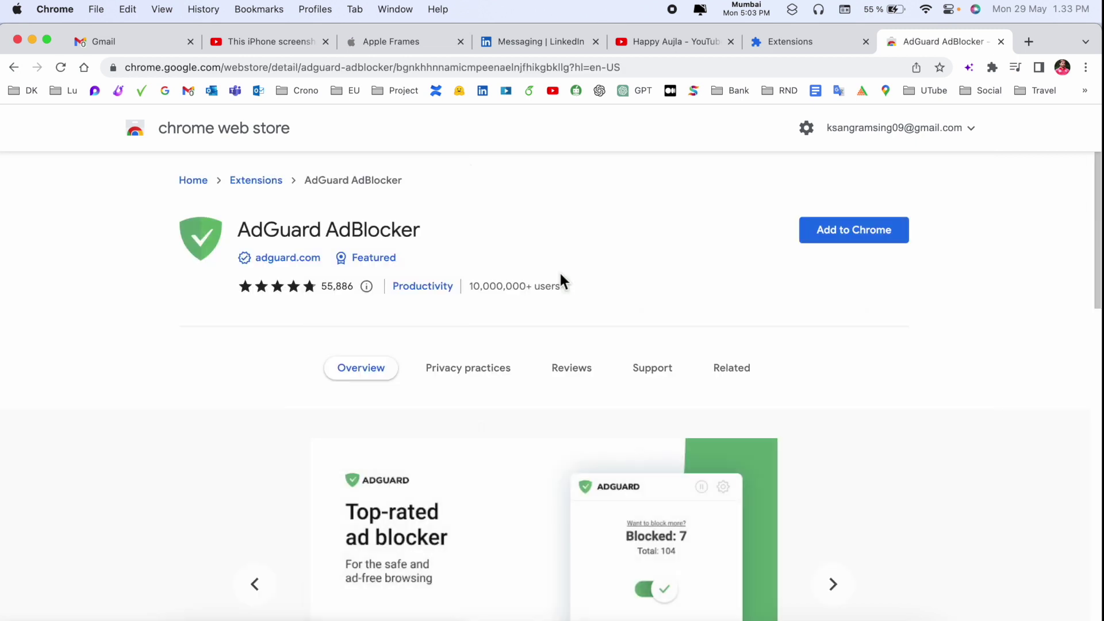
double_click(360, 67)
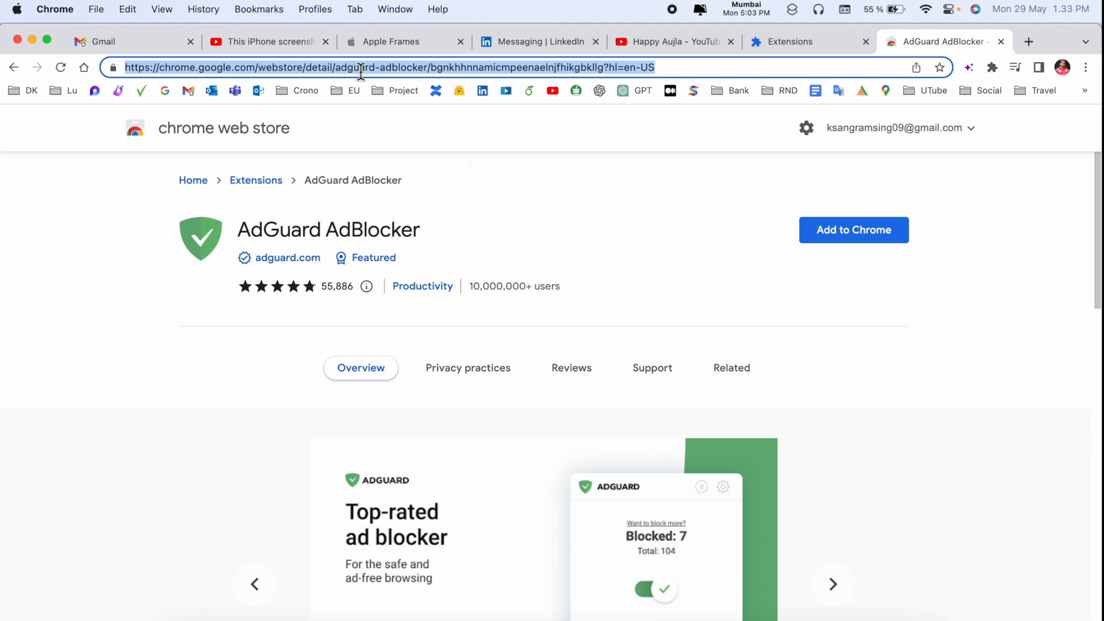
click(877, 233)
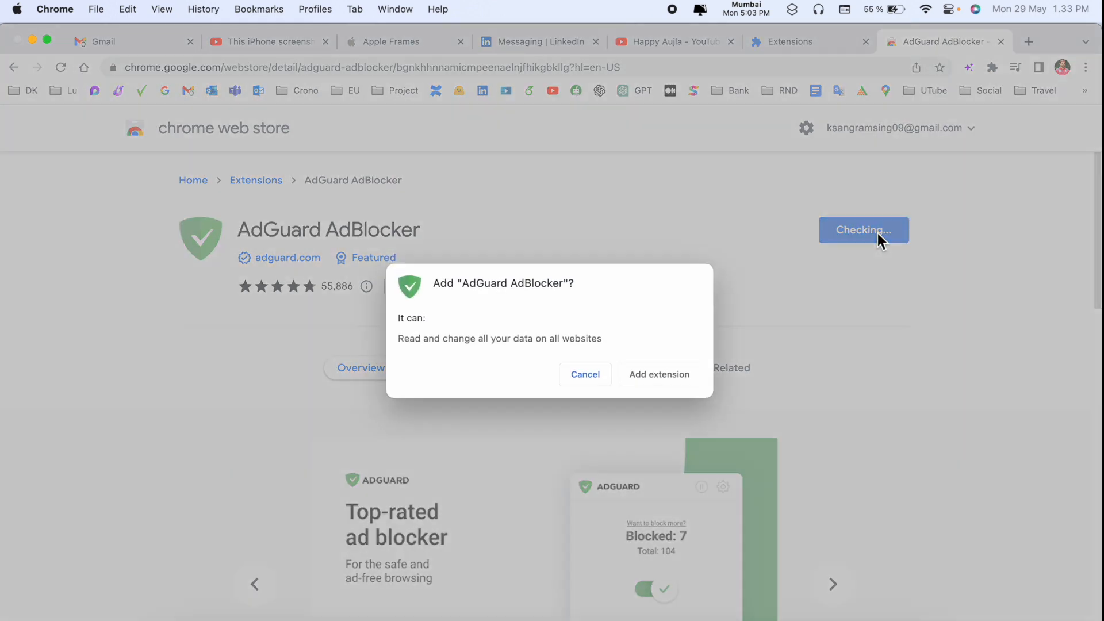
click(679, 379)
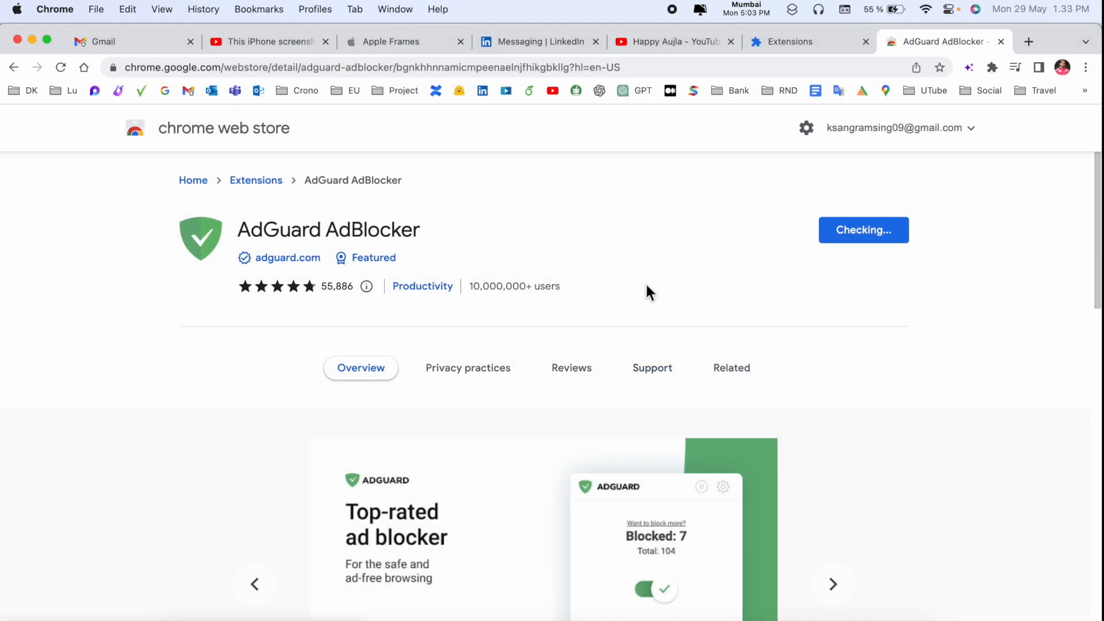
Dismiss the extension notification and go to YouTube in a fresh tab
click(969, 90)
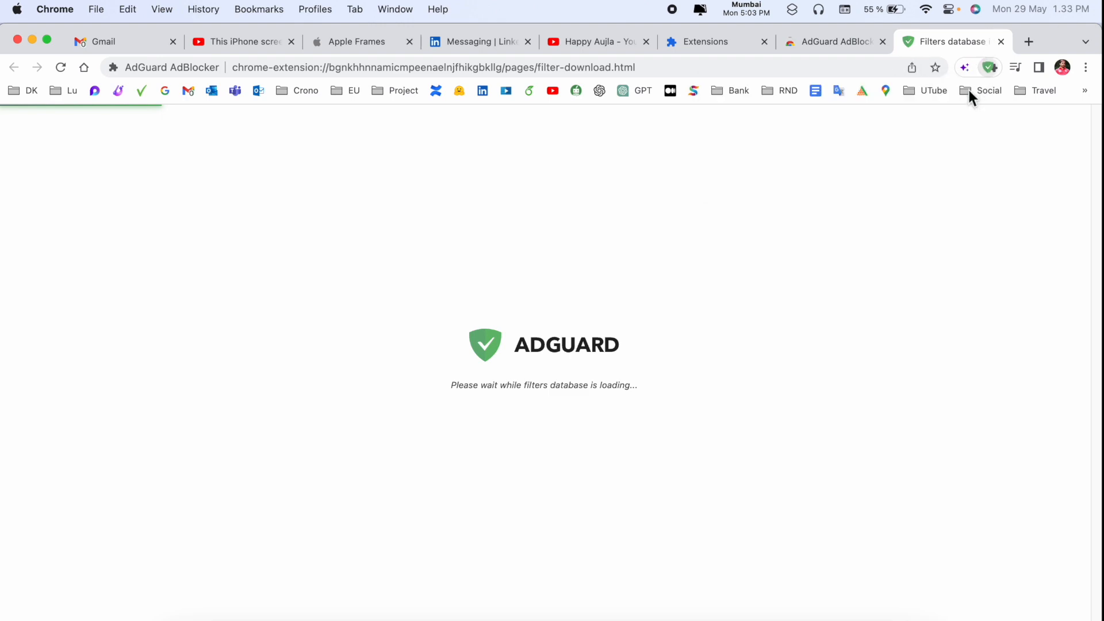
click(1028, 42)
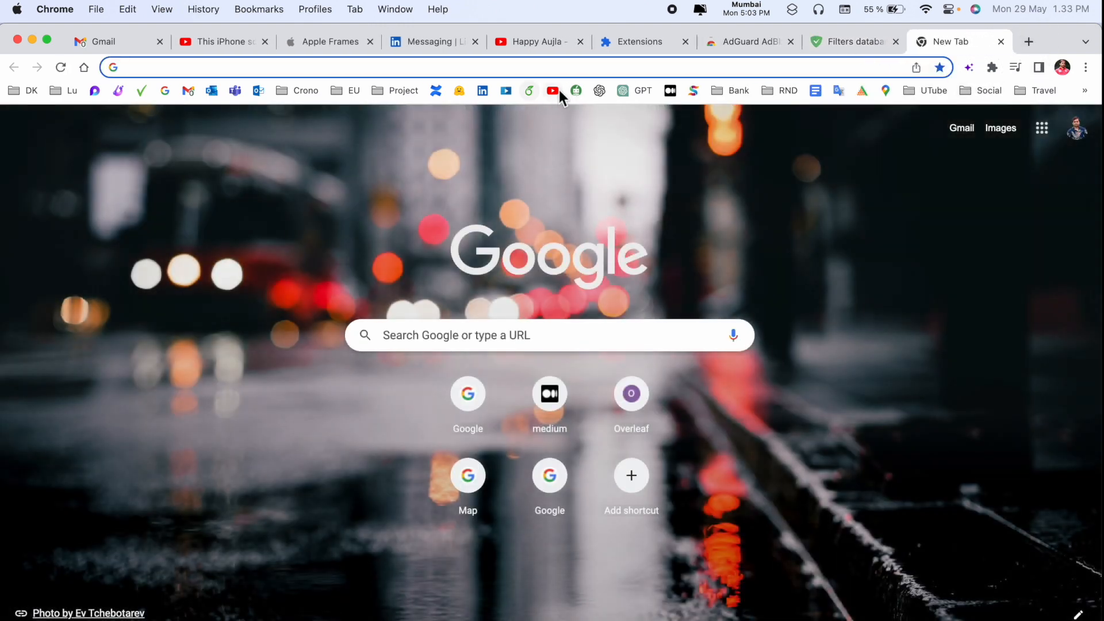
click(553, 90)
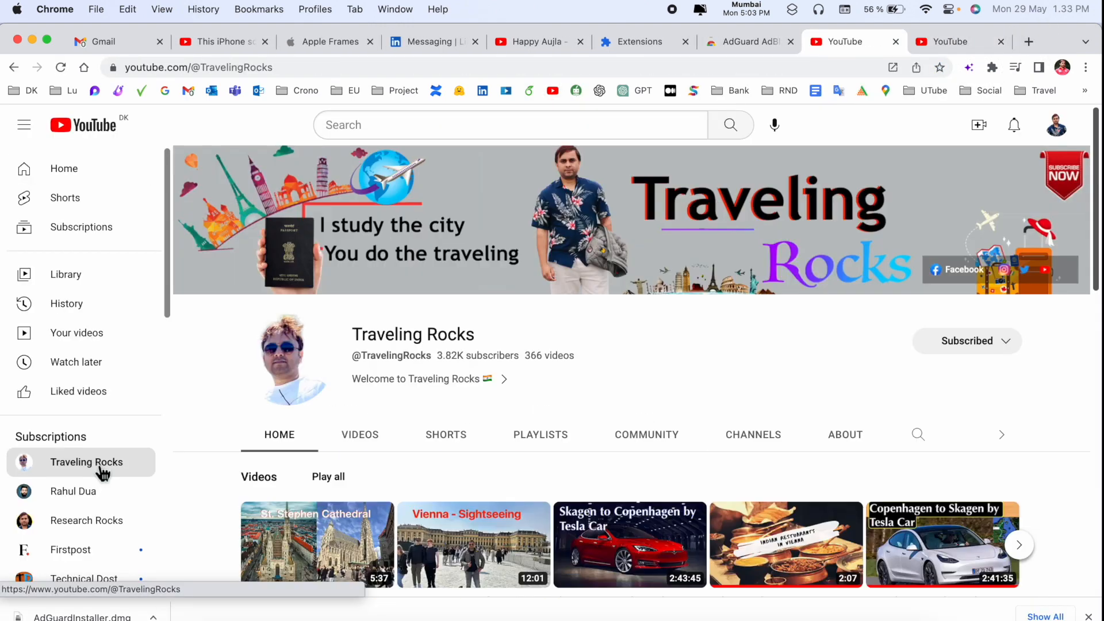
scroll(450, 499, down, 3)
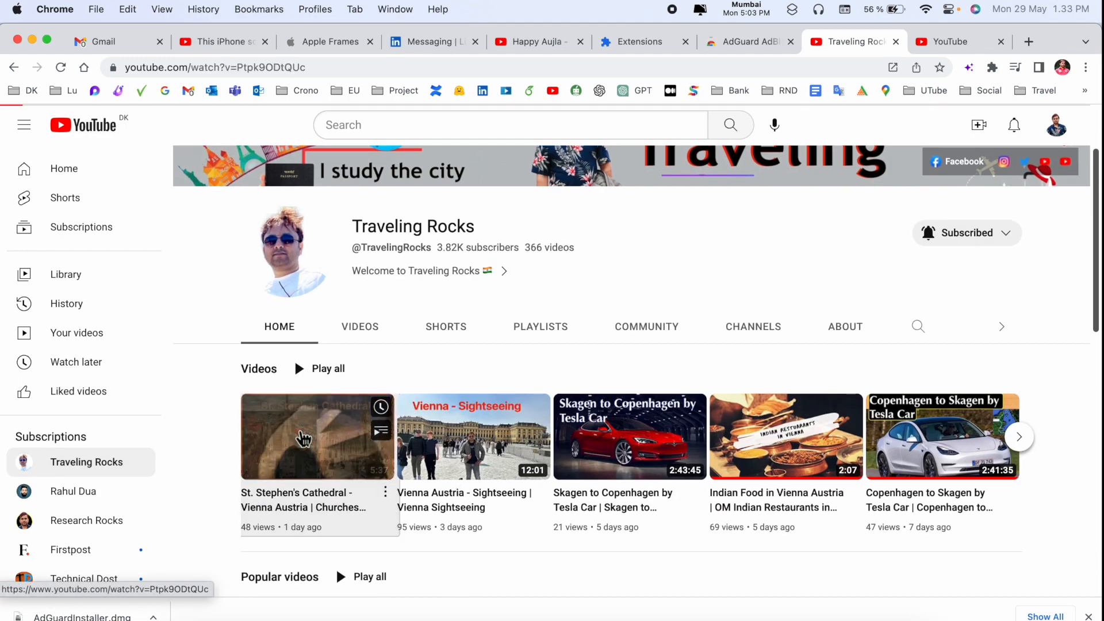
Play the St. Stephen's Cathedral video muted, then the suggested Copenhagen to Skagen video, ad-free
click(311, 448)
click(172, 496)
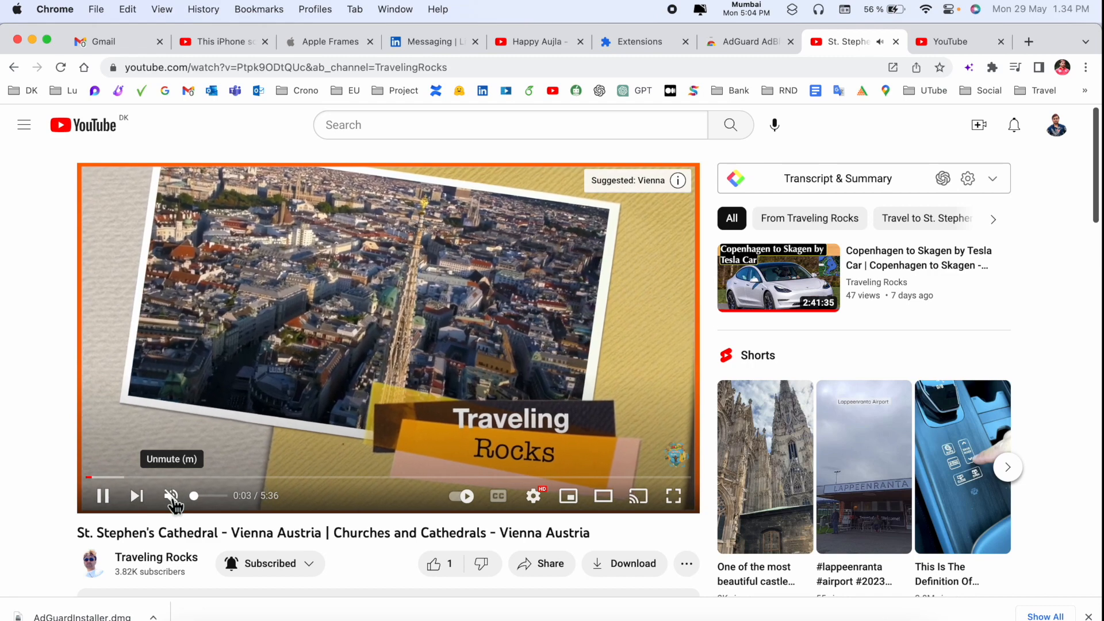
click(960, 268)
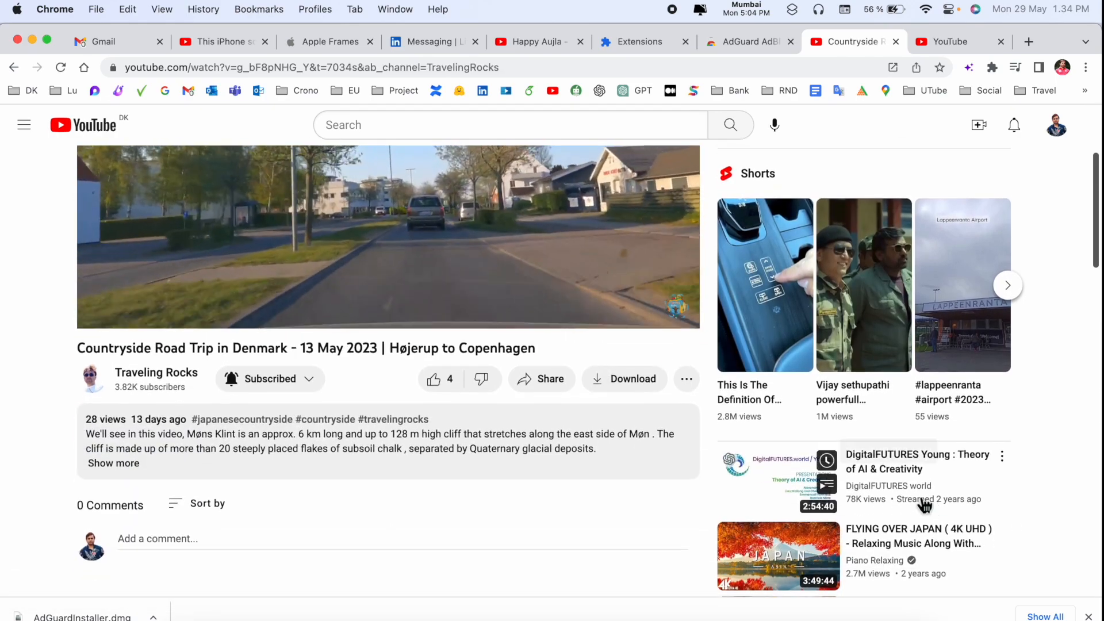
scroll(350, 434, up, 5)
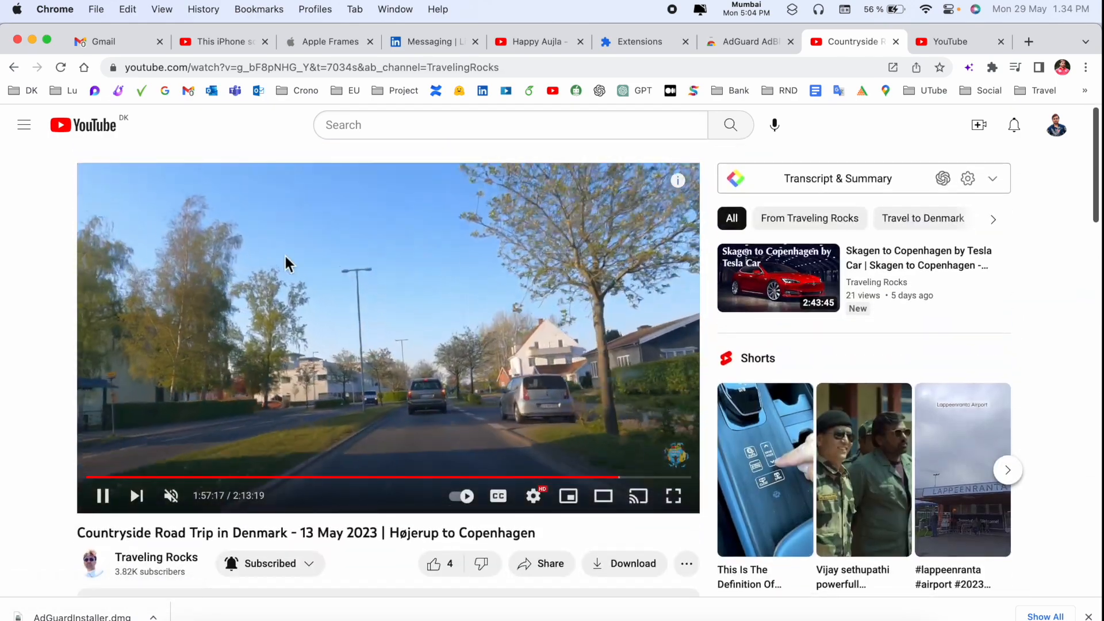